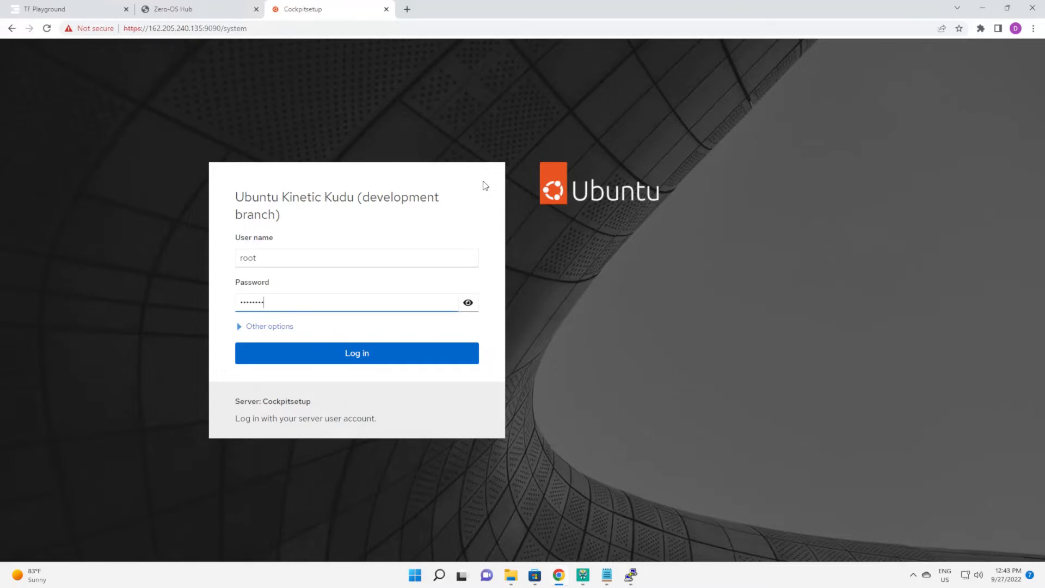
- Log in to the server console as root and open the networking and software updates pages
key(Return)
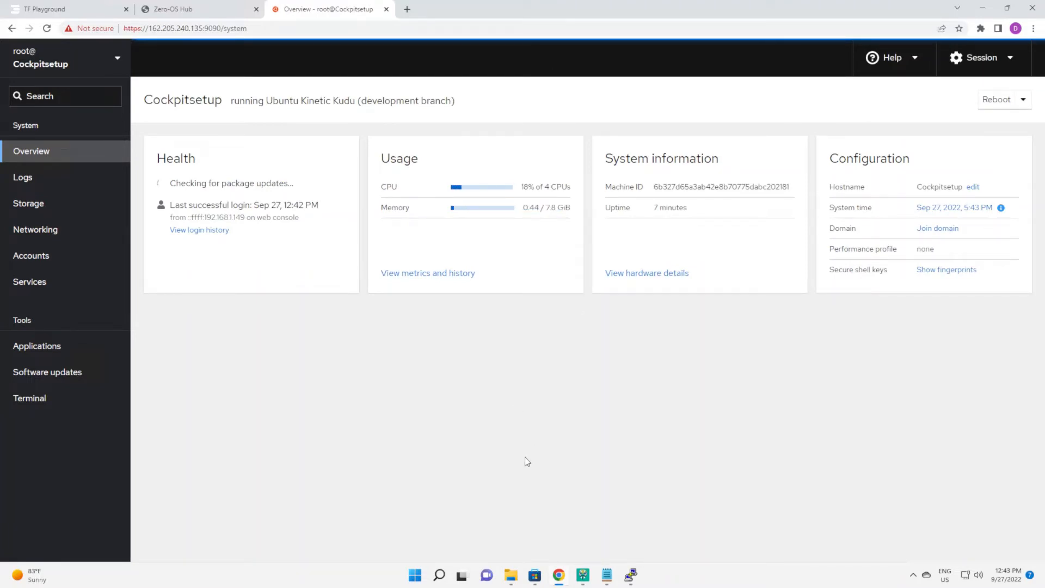
click(69, 229)
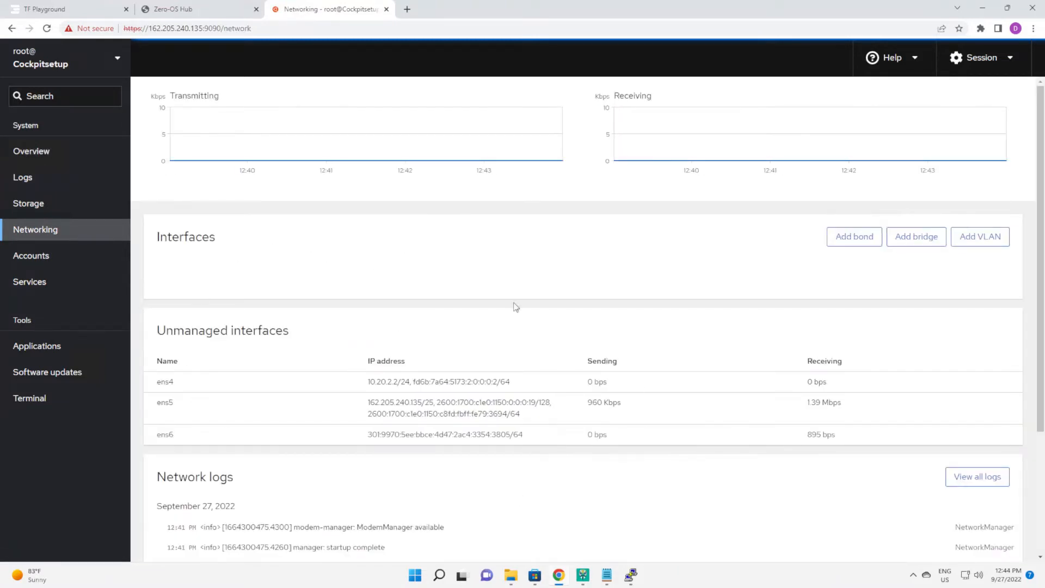
click(82, 375)
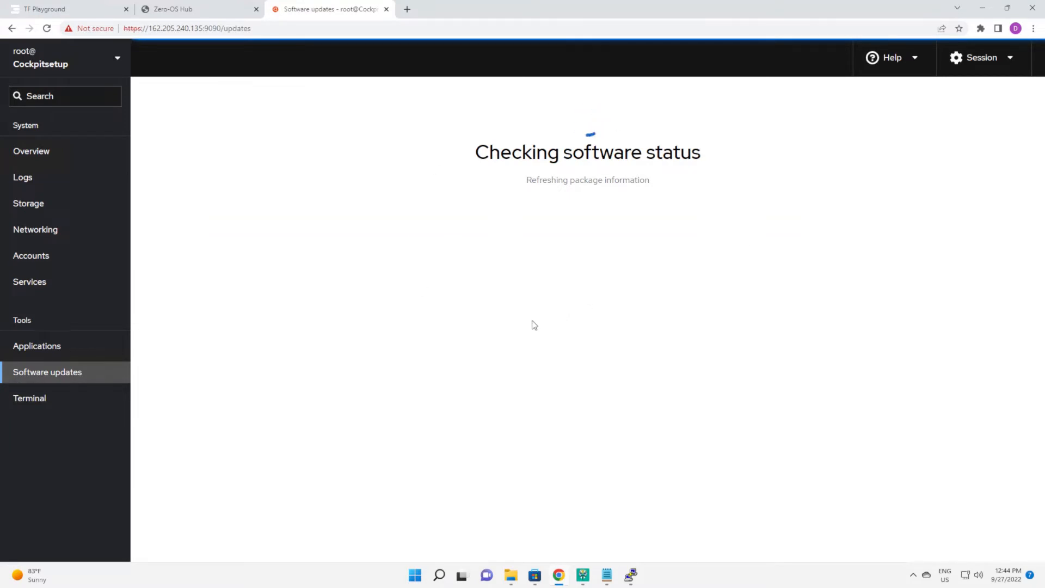
- Open the server's terminal, change to /etc/netplan and list its files in long format
click(35, 410)
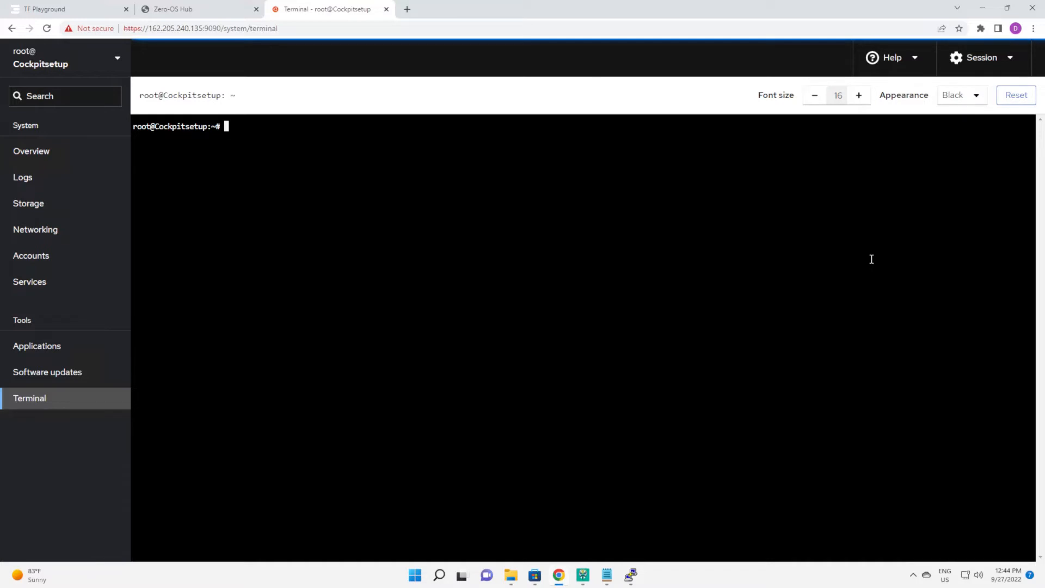
text(cd /etc/netplan)
key(Return)
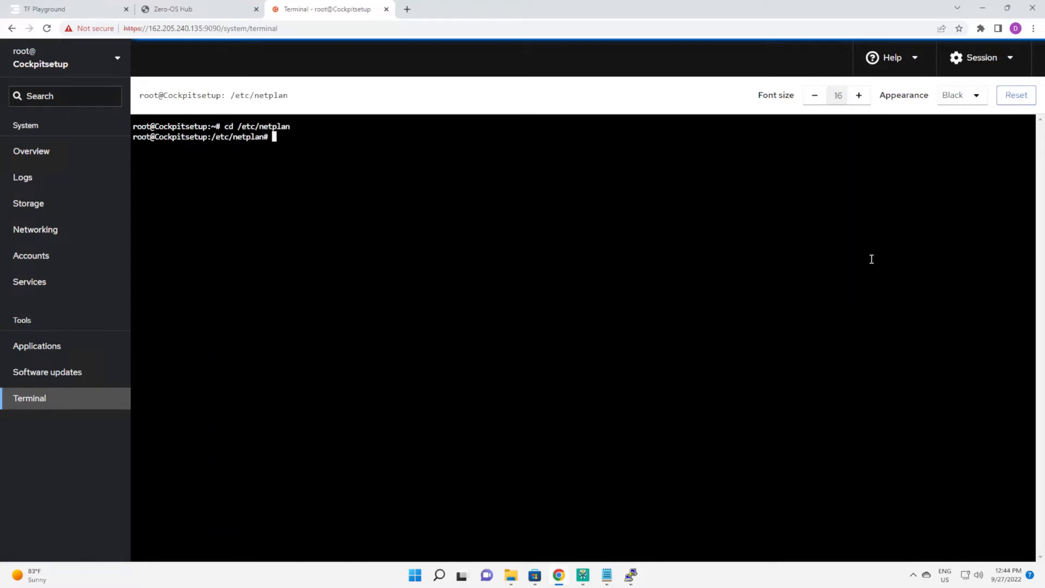
text(ls -l)
key(Return)
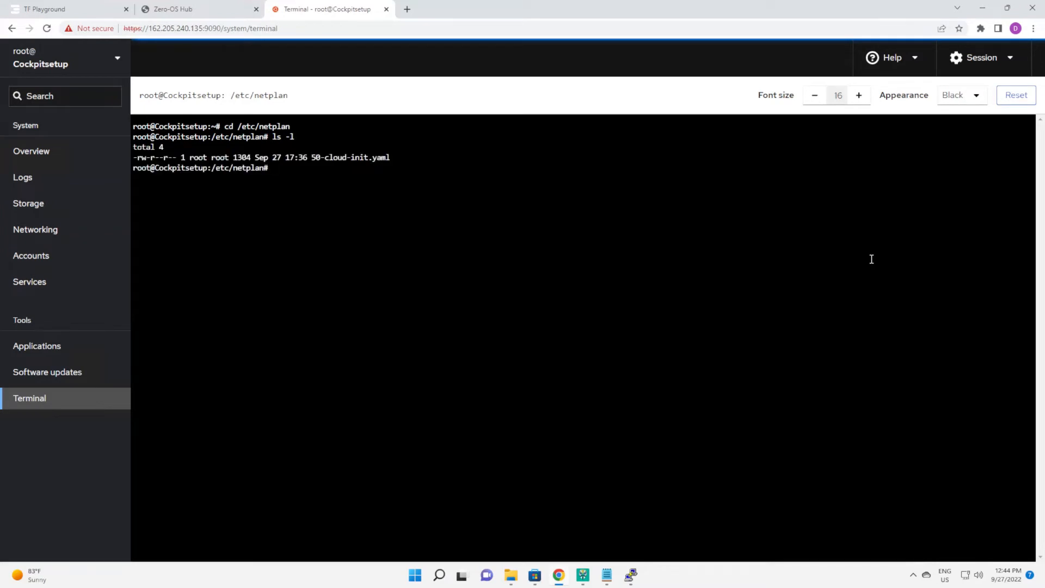
- Open 50-cloud-init.yaml in the nano editor
text(nano 50-cloud-init)
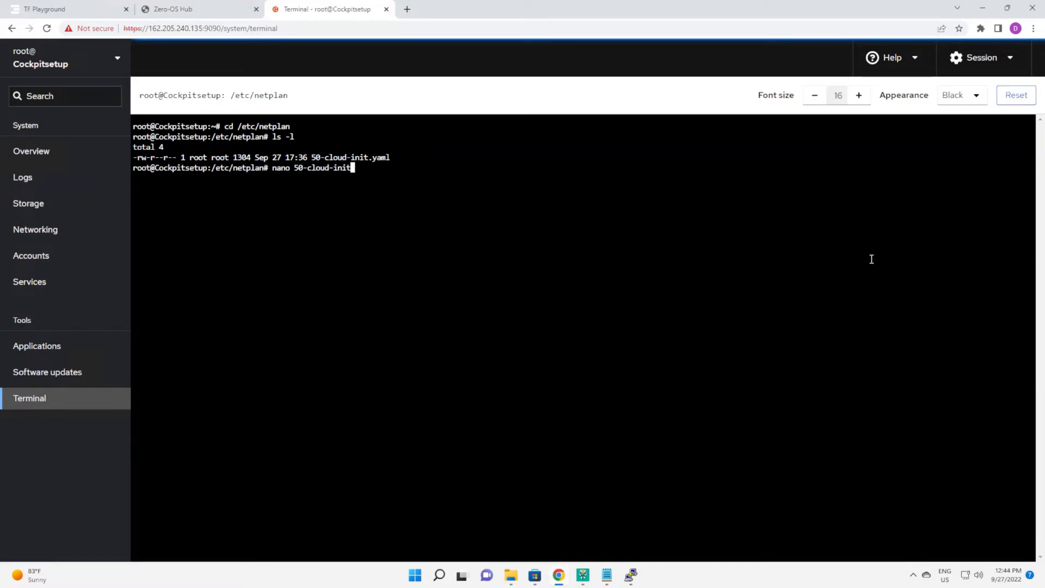
text(.yaml)
key(Return)
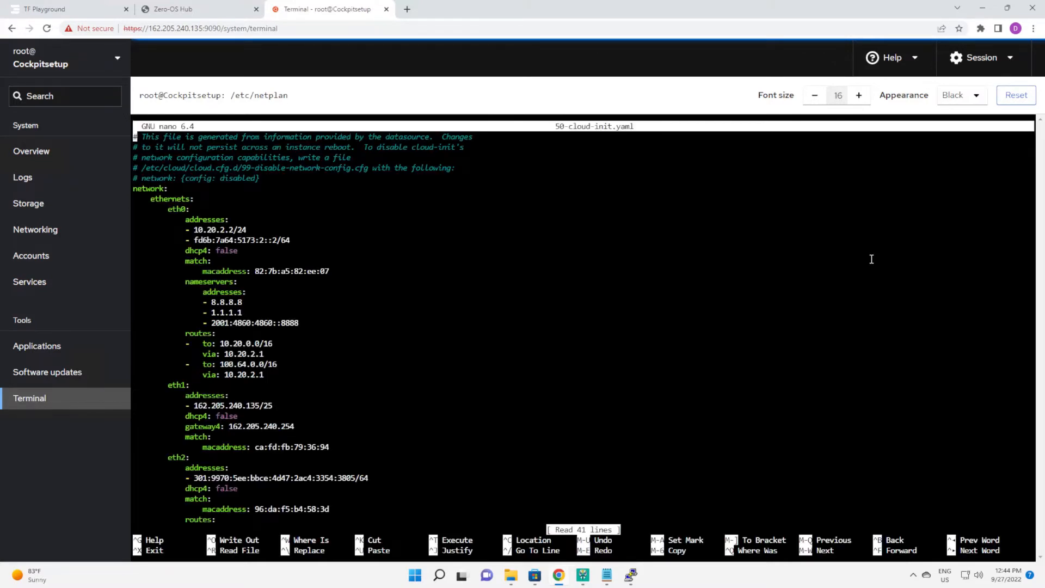
- Add the lines "version: 2" and "renderer: NetworkManager" directly under "network:", indented to the level of "ethernets:"
key(Down)
key(Down)
key(Down)
key(Down)
key(Down)
key(Down)
key(Up)
key(Up)
key(Right)
key(Right)
key(Right)
key(Right)
key(Right)
key(Right)
key(Right)
key(Right)
key(Down)
key(Return)
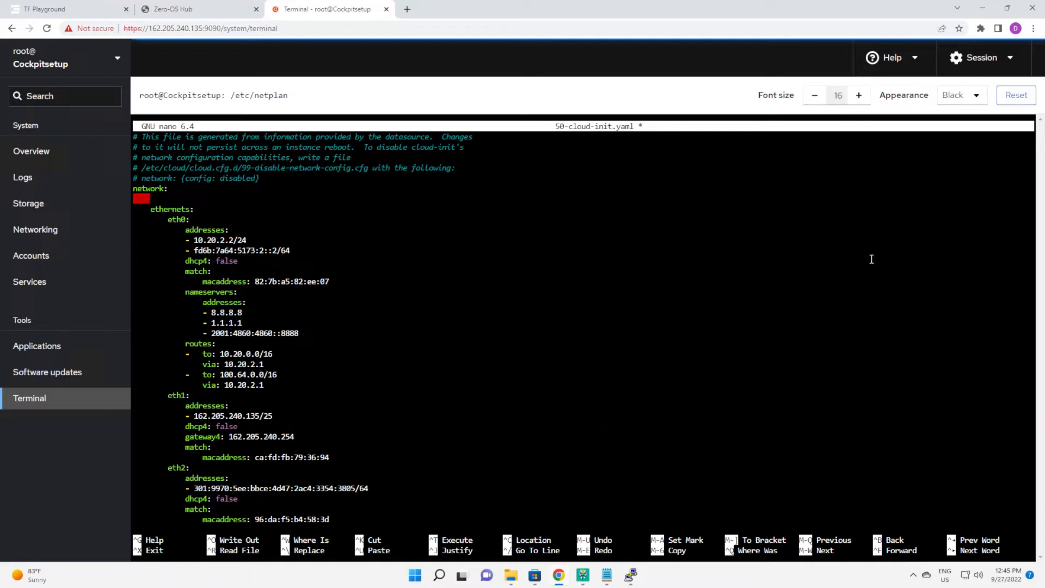
text(version: 2)
key(Return)
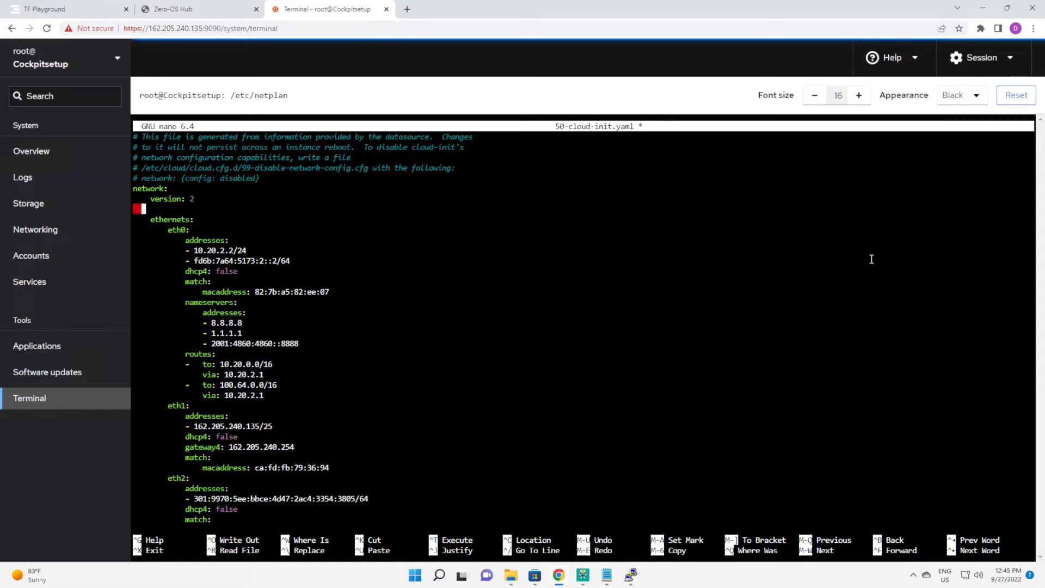
text(renderer: NetworkManager)
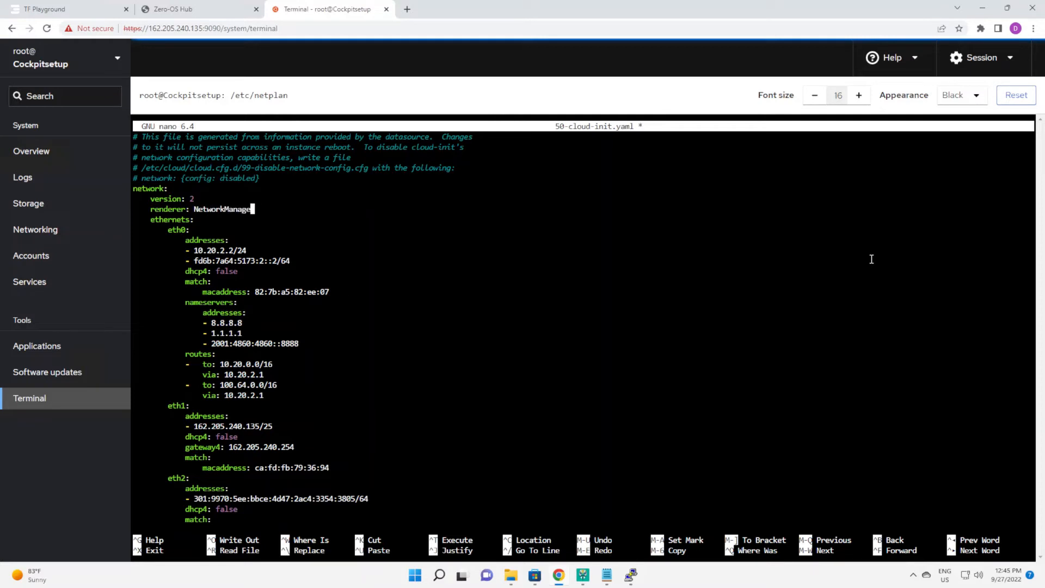
- Delete the duplicate "version: 2" entry at the end of the netplan file
key(Down)
key(Down)
key(Down)
key(Down)
key(Down)
key(Down)
key(Down)
key(Down)
key(Down)
key(Down)
key(Down)
key(Down)
key(Down)
key(Down)
key(Down)
key(Down)
key(Down)
key(Down)
key(Down)
key(Down)
key(Down)
key(Down)
key(Down)
key(Down)
key(Down)
key(Down)
key(Down)
key(Down)
key(Down)
key(Down)
key(Down)
key(Down)
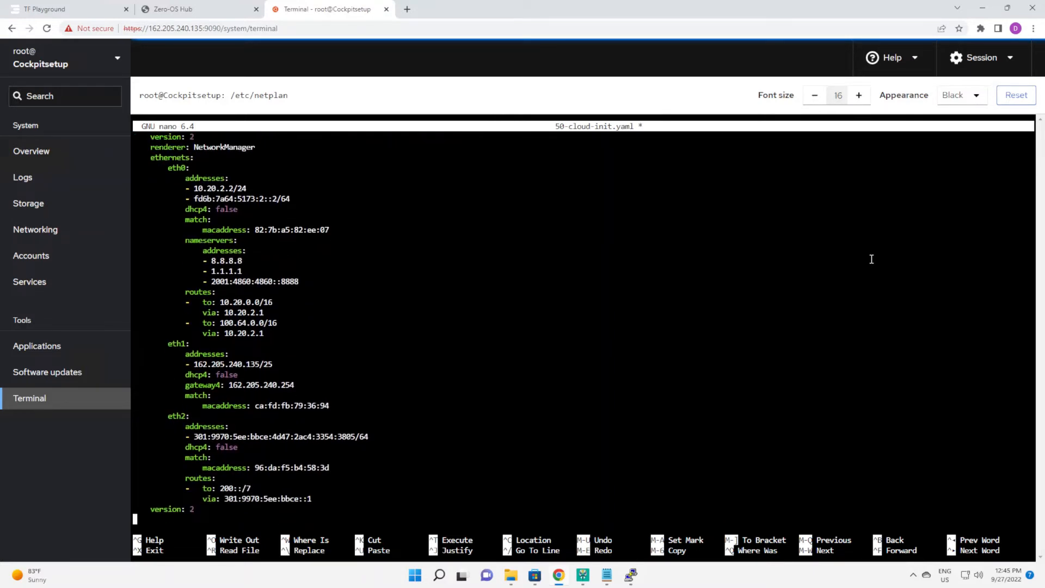
key(Up)
key(BackSpace)
key(BackSpace)
key(BackSpace)
key(BackSpace)
key(BackSpace)
key(BackSpace)
key(BackSpace)
key(BackSpace)
key(BackSpace)
key(BackSpace)
key(BackSpace)
key(Up)
key(Up)
key(Up)
key(Up)
key(Up)
key(Up)
key(Up)
key(Up)
key(Up)
key(Up)
key(Up)
key(Up)
key(Up)
key(Up)
key(Up)
key(Up)
key(Up)
key(Up)
key(Up)
key(Up)
key(Up)
key(Up)
key(Up)
key(Up)
key(Up)
key(Up)
key(Up)
key(Up)
key(Down)
key(Right)
key(Right)
key(Right)
key(Right)
key(Right)
key(Right)
key(Right)
key(Right)
- Exit nano, saving the changes under the same file name, 50-cloud-init.yaml
key(ctrl+x)
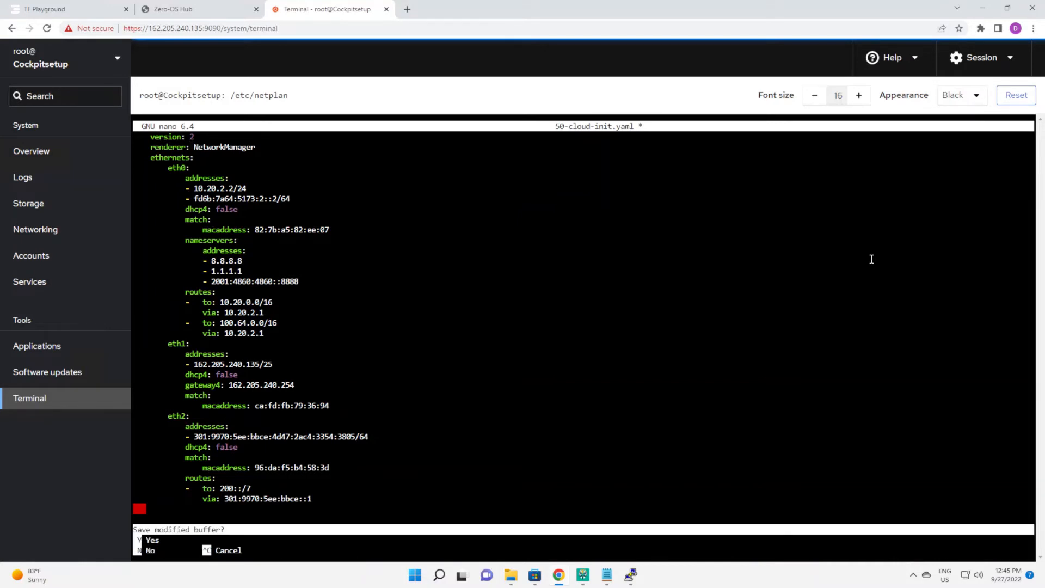
key(y)
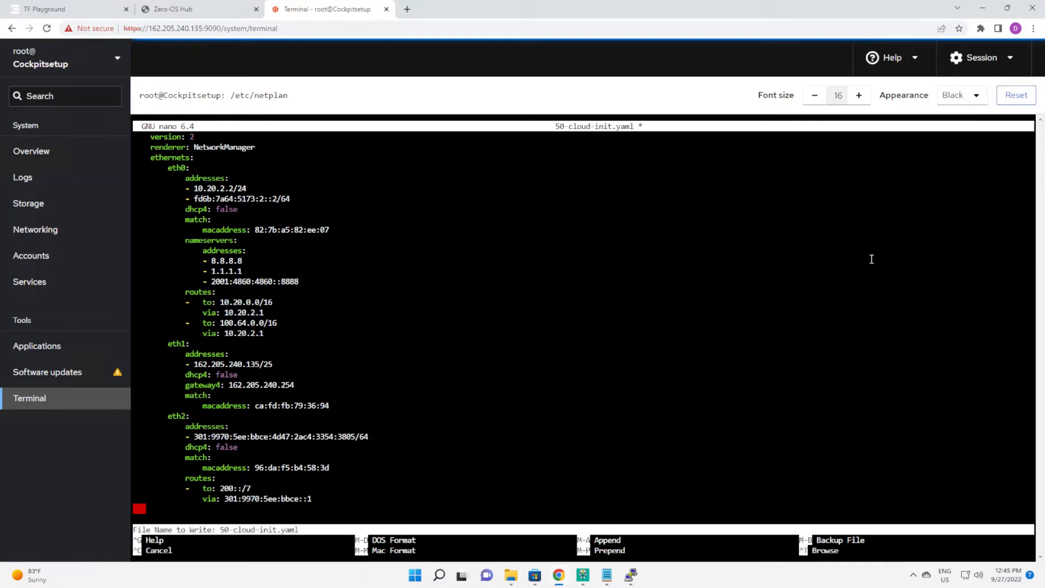
key(Return)
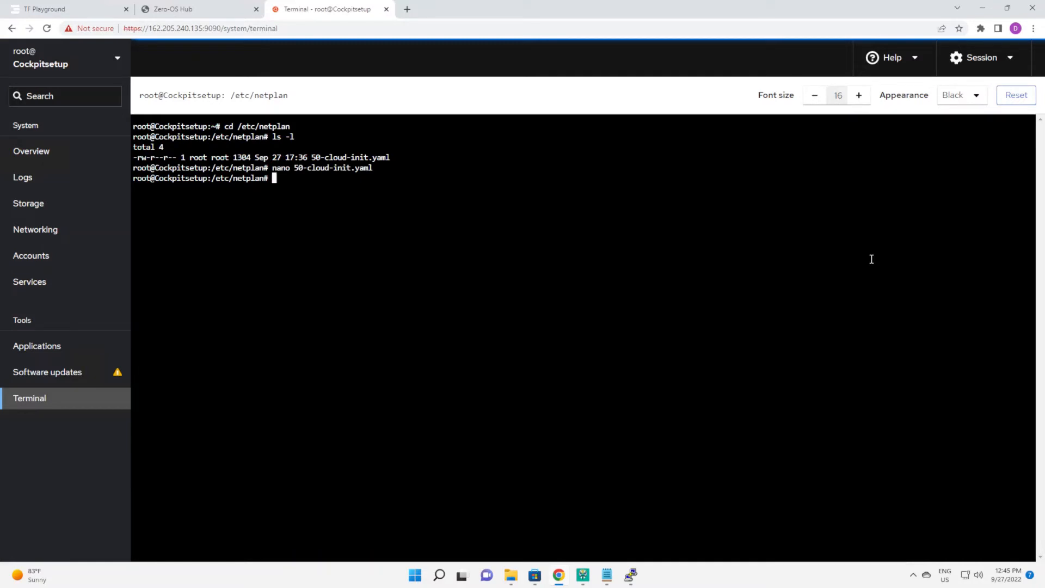
- Try to disable systemd-networkd and enable NetworkManager with "system disable systemd-netowrkd && systemctl enable NetworkManager"
text(system disable systemd-)
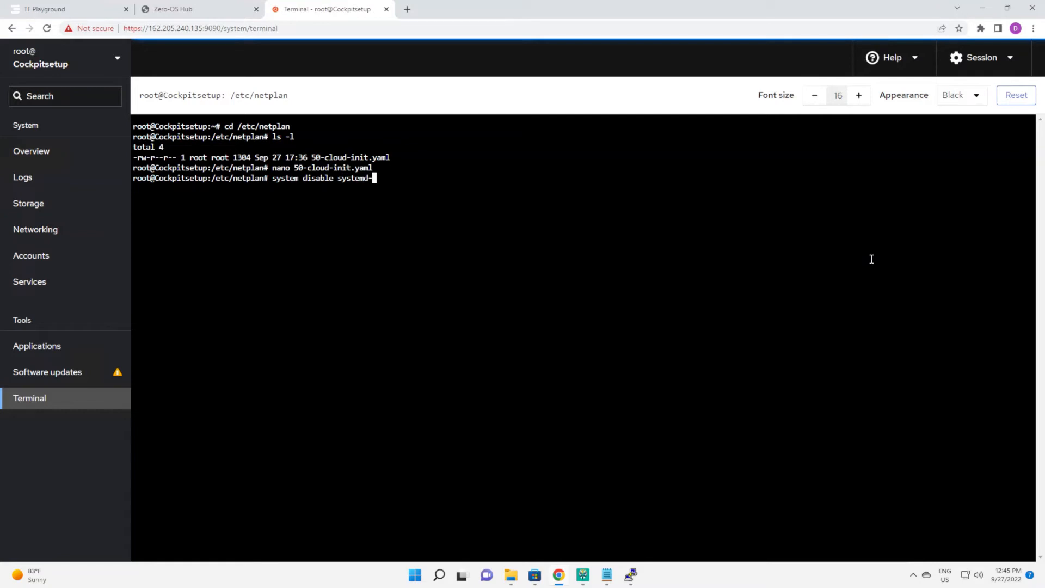
text(netowrkd &)
text(& )
text(s)
key(BackSpace)
text(ss)
key(BackSpace)
text(ystemctl enable )
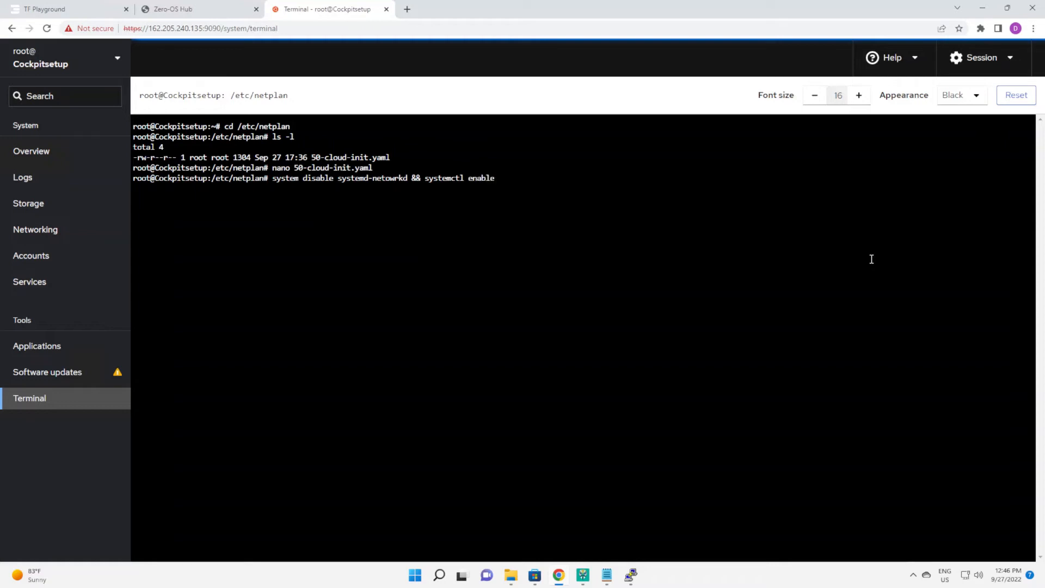
text(NetworkManager)
key(Return)
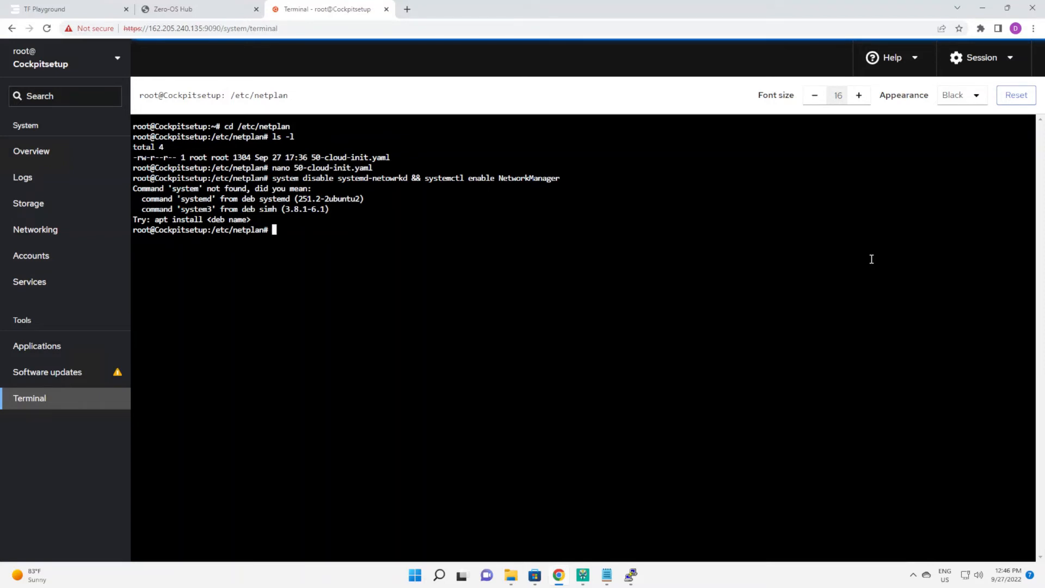
- Correct "system" to "systemctl" at the start of the previous command and rerun it to disable systemd-networkd and enable NetworkManager
key(Up)
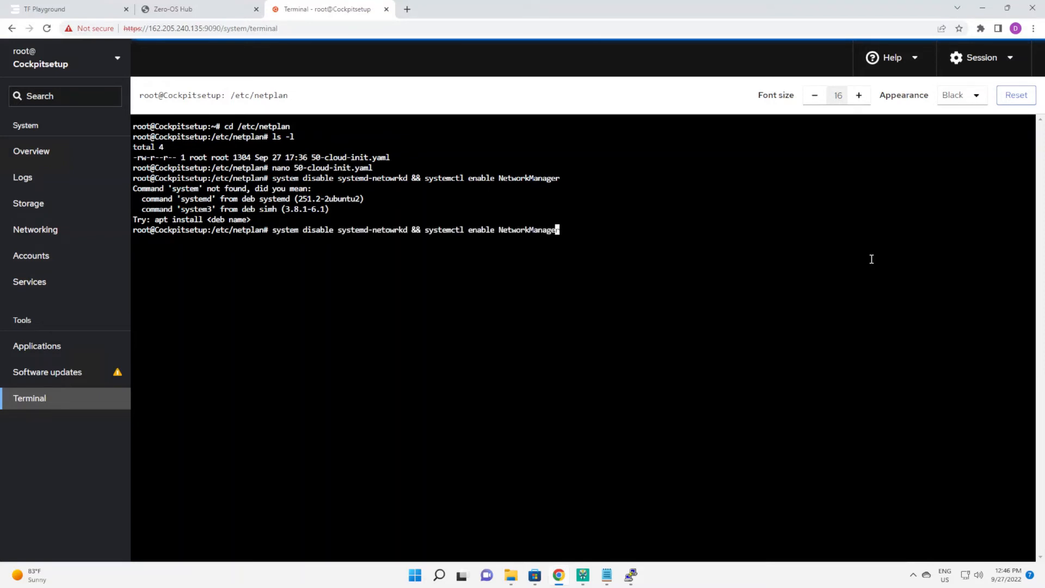
key(Left)
key(Left)
key(Left)
key(Left)
key(Left)
key(Left)
key(Left)
key(Left)
key(Left)
key(Left)
key(Left)
key(Left)
key(Left)
key(Left)
key(Left)
key(Left)
key(Left)
key(Left)
key(Left)
key(Left)
key(Left)
key(Left)
key(Left)
key(Left)
key(Left)
key(Left)
key(Left)
key(Left)
key(Left)
key(Left)
key(Left)
key(Left)
key(Left)
key(Left)
key(Left)
key(Left)
key(Left)
key(Left)
key(Left)
key(Left)
text(ctl)
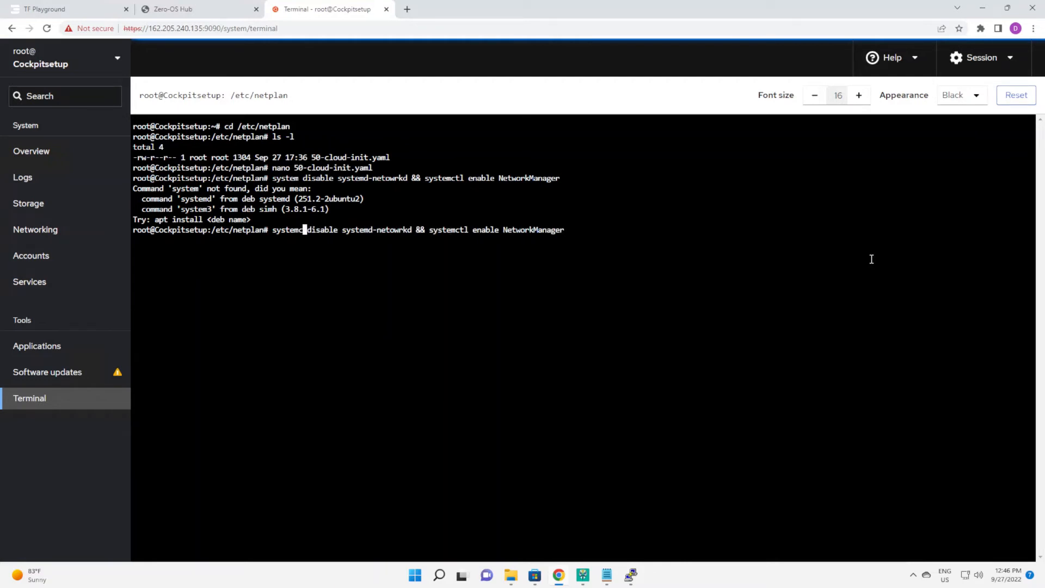
key(Return)
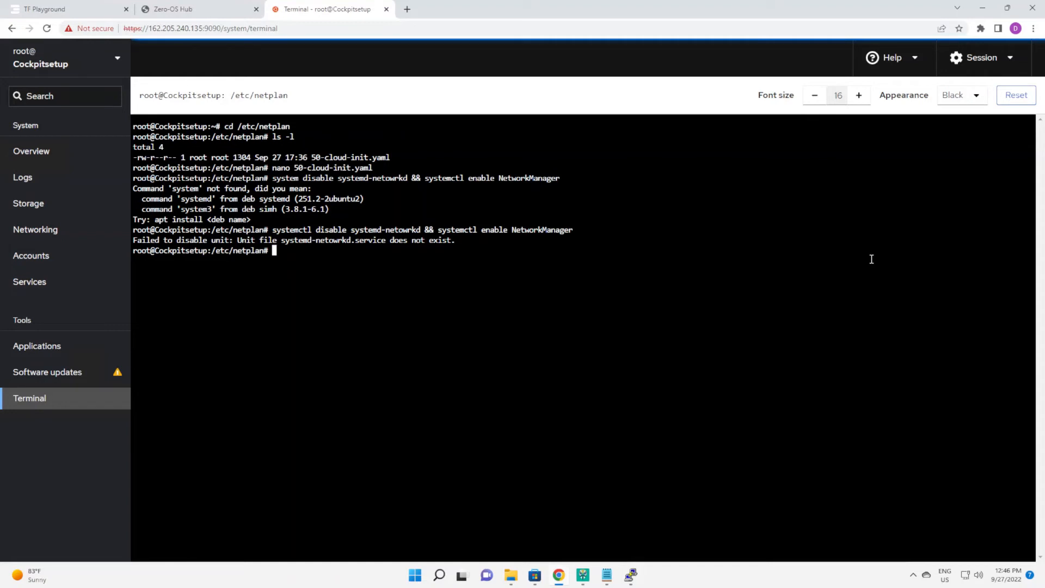
- Try the previous command again with the service name edited to "systemd-netoworkd"
key(Up)
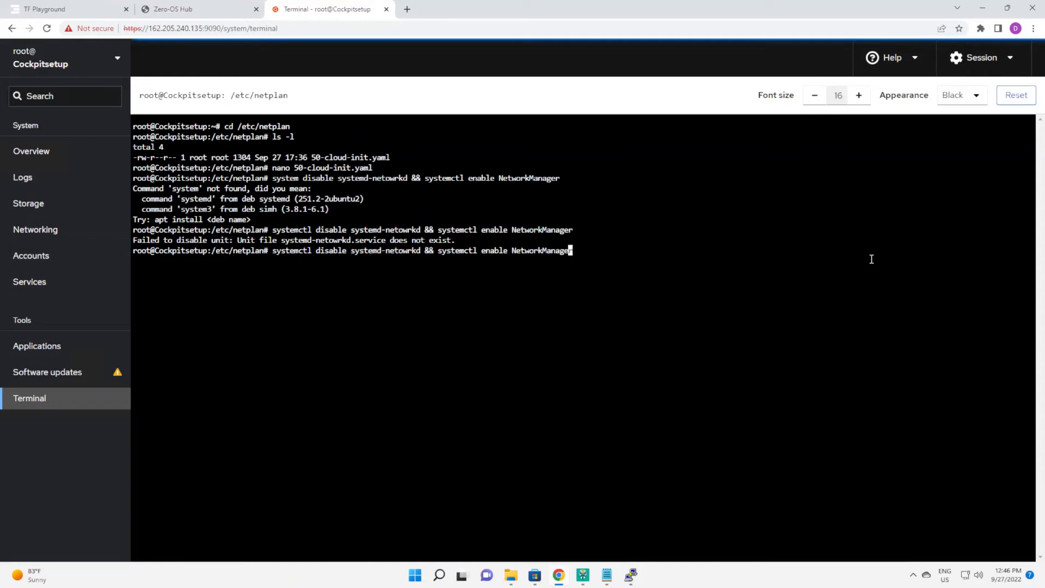
key(Left)
key(Left)
key(Left)
key(Left)
key(Left)
key(Left)
key(Left)
key(Left)
key(Left)
key(Left)
key(Left)
key(Left)
key(Left)
key(Left)
key(Left)
key(Left)
key(Left)
key(Left)
key(Left)
key(Left)
key(Left)
key(Left)
key(Left)
key(Left)
key(Left)
key(BackSpace)
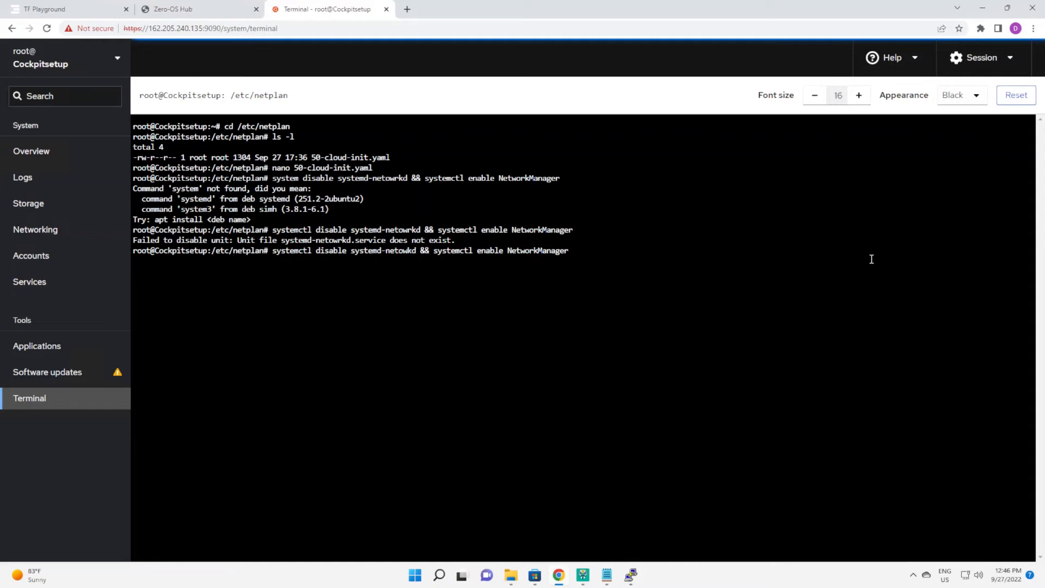
text(or)
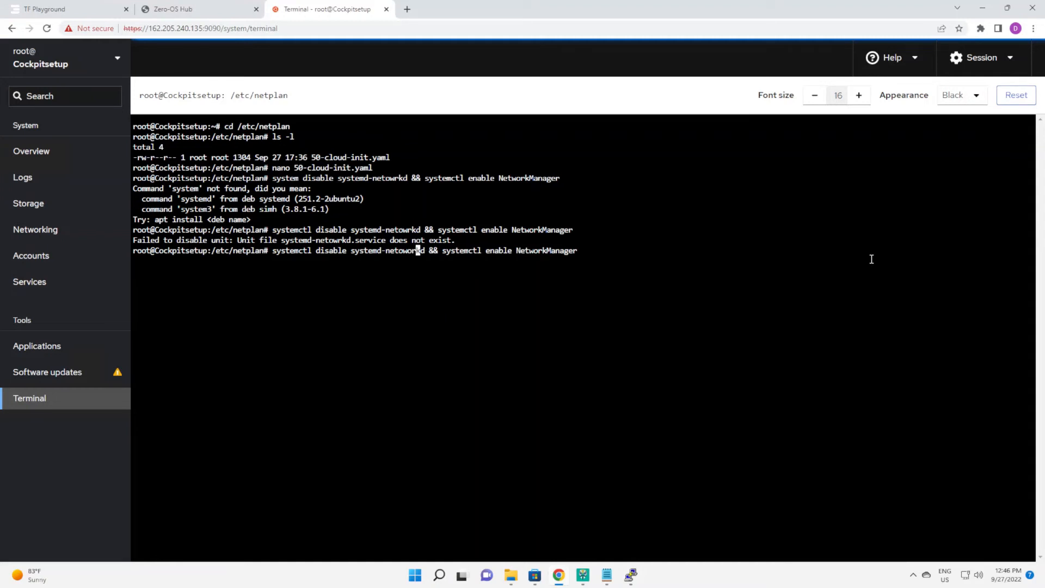
key(Return)
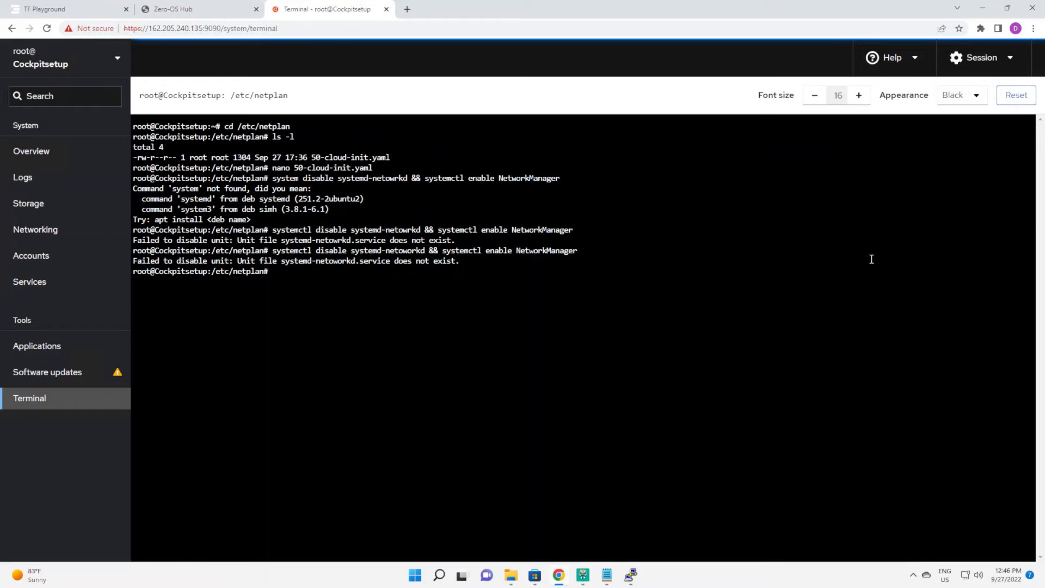
- Correct the misspelled service name and run "systemctl disable systemd-networkd && systemctl enable NetworkManager"
key(Up)
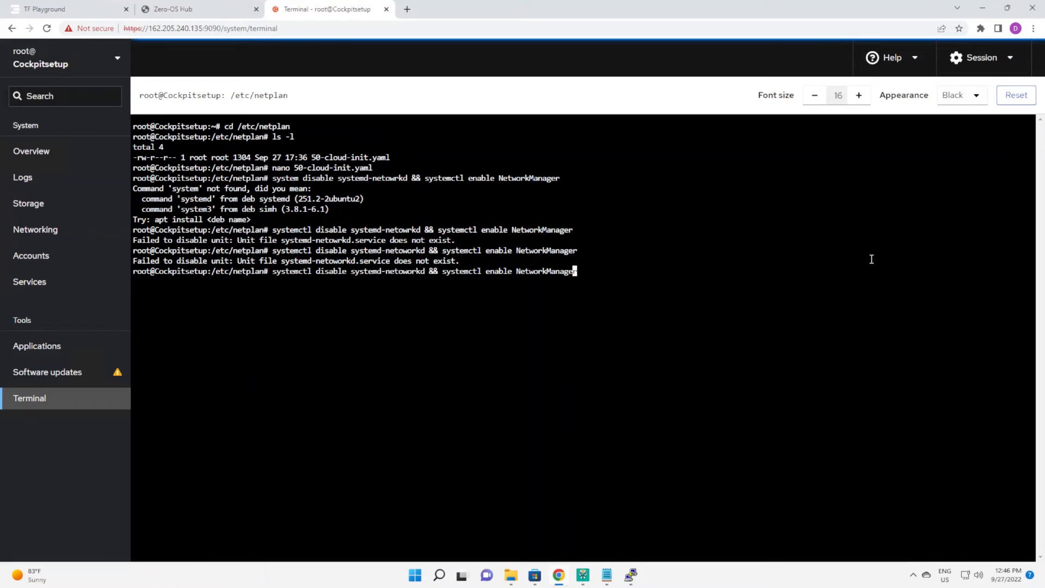
key(Left)
key(Left)
key(Left)
key(Left)
key(Left)
key(Left)
key(Left)
key(Left)
key(Left)
key(Left)
key(Left)
key(Left)
key(Left)
key(Left)
key(Left)
key(Left)
key(Left)
key(Left)
key(Left)
key(Left)
key(Left)
key(Left)
key(BackSpace)
key(Return)
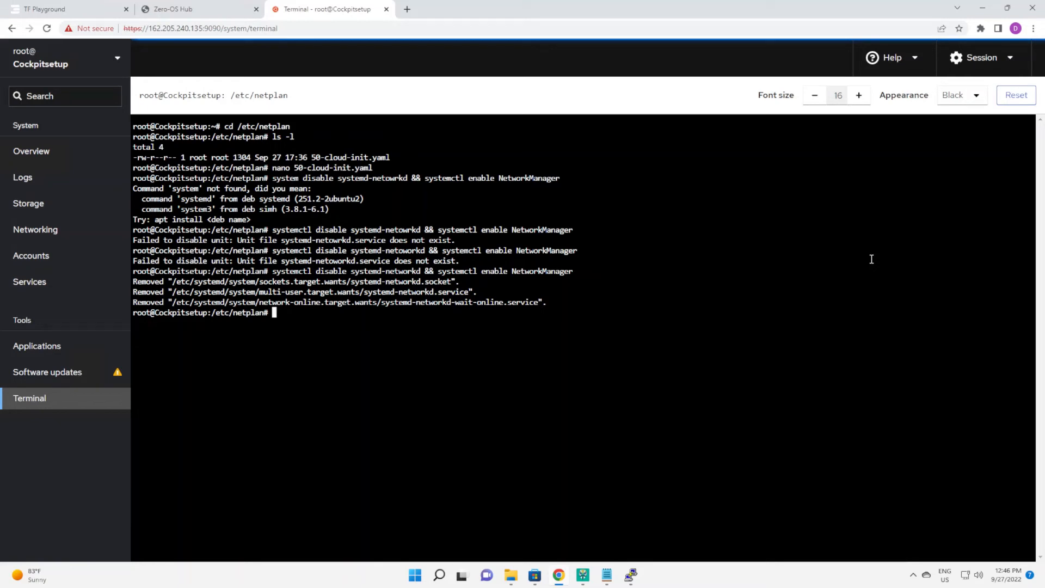
- Apply the edited network configuration with "netplan apply", correcting the misspelled "appy"
text(netplan appy)
key(Return)
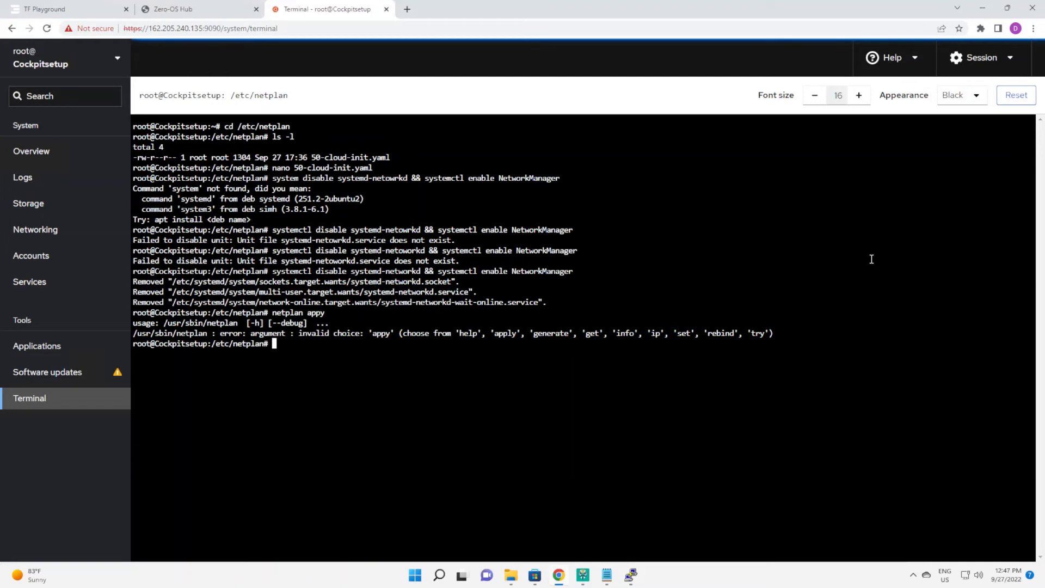
key(Up)
key(BackSpace)
text(ly)
key(Return)
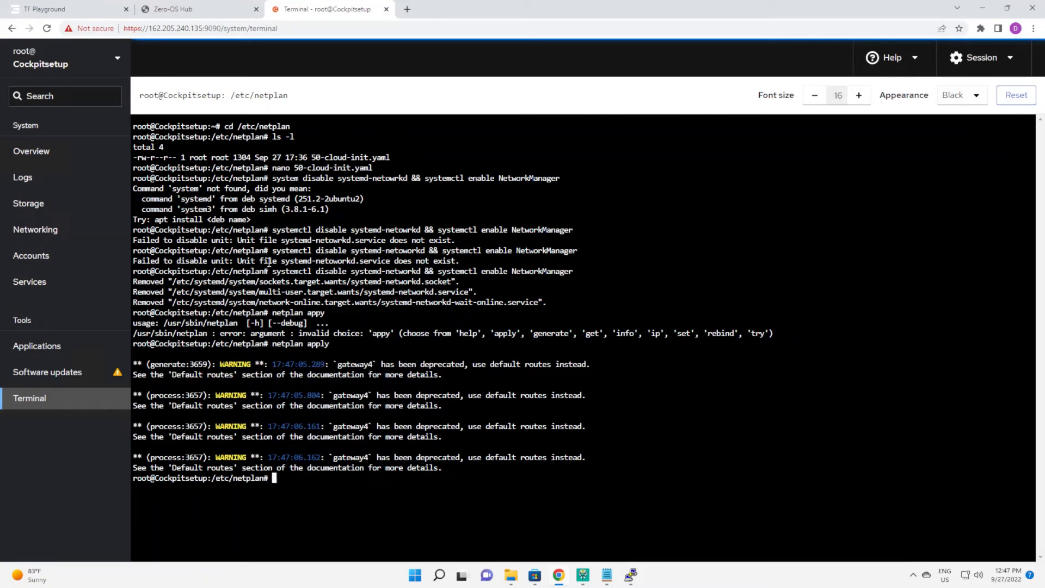
- Check the server's network interfaces and the list of available software updates
click(45, 236)
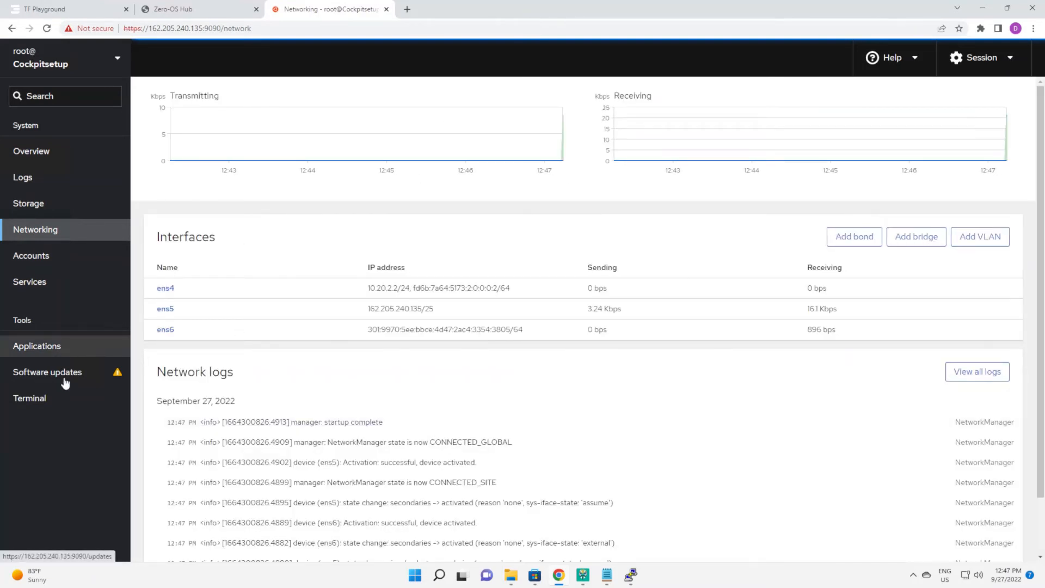
click(65, 378)
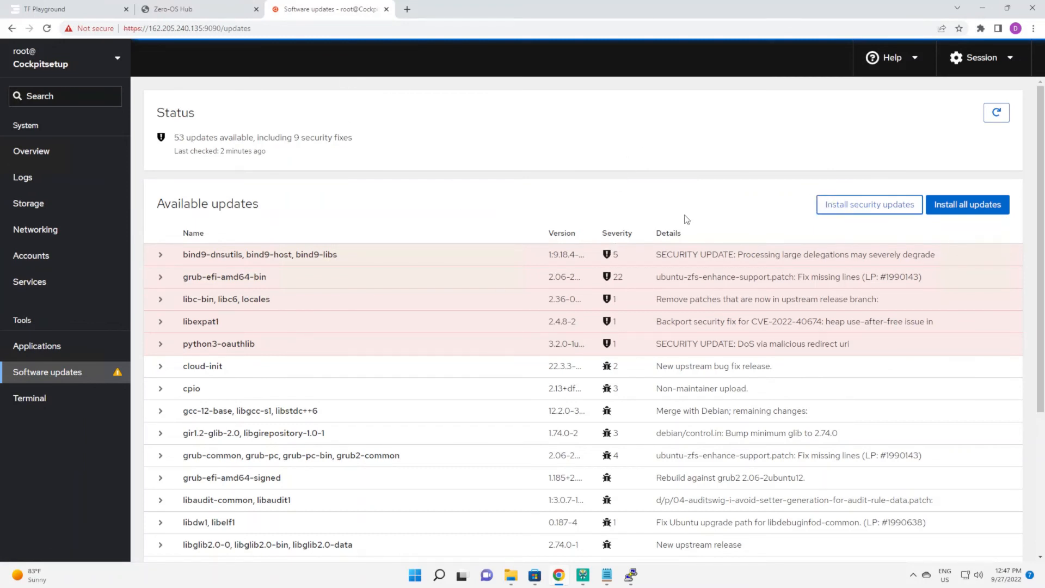
- Install NFS support (nfs-common) for the server's storage
click(39, 204)
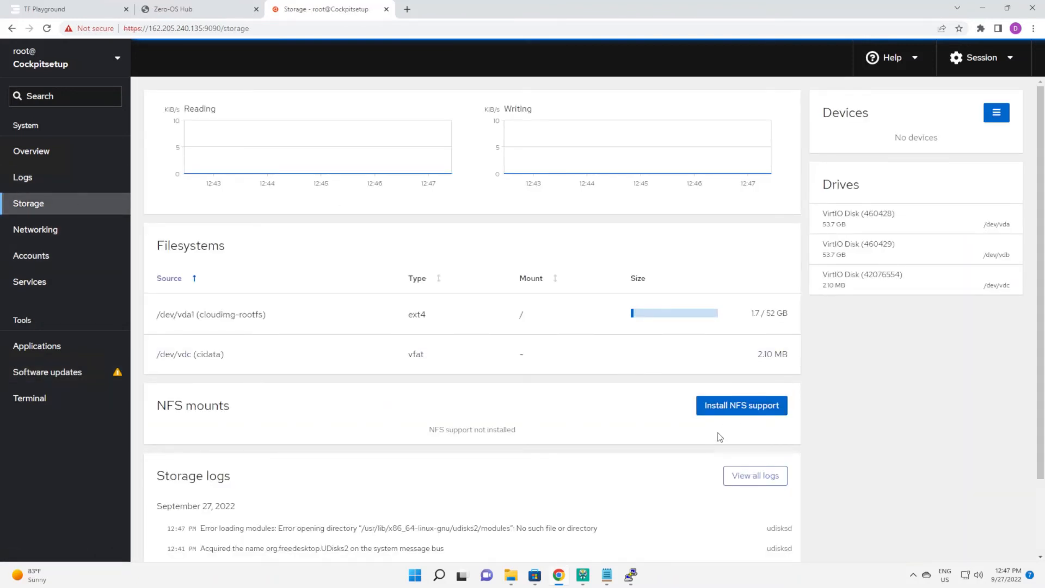
click(718, 411)
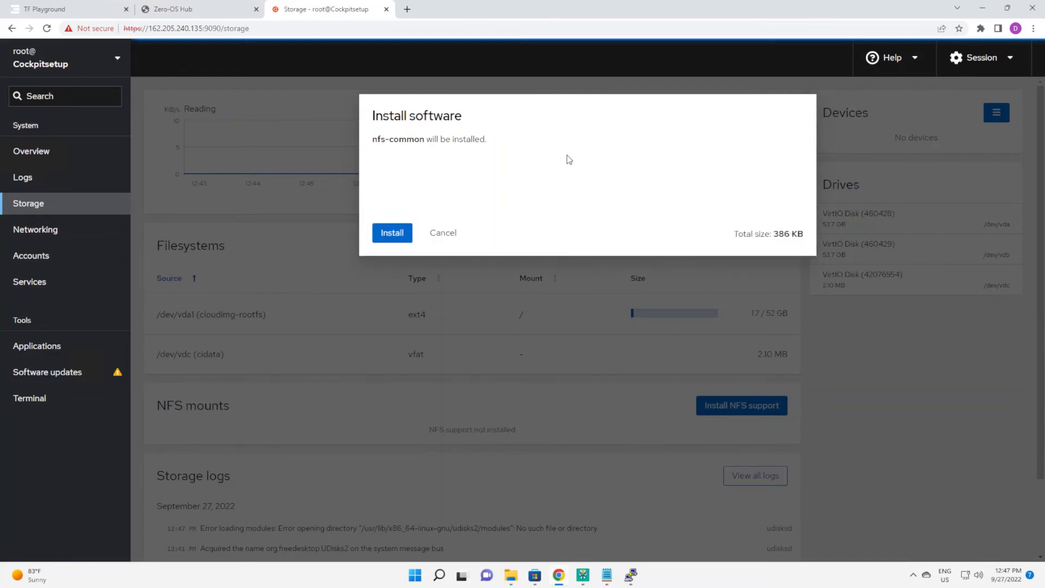
click(385, 235)
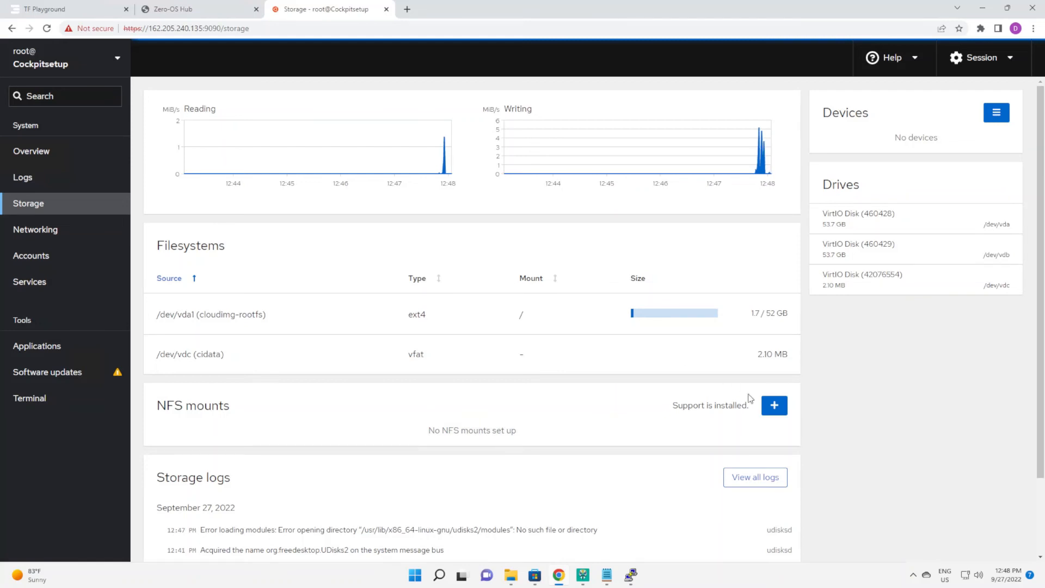
- Review the options for a new NFS mount without adding one, and return to the network interfaces overview
click(774, 407)
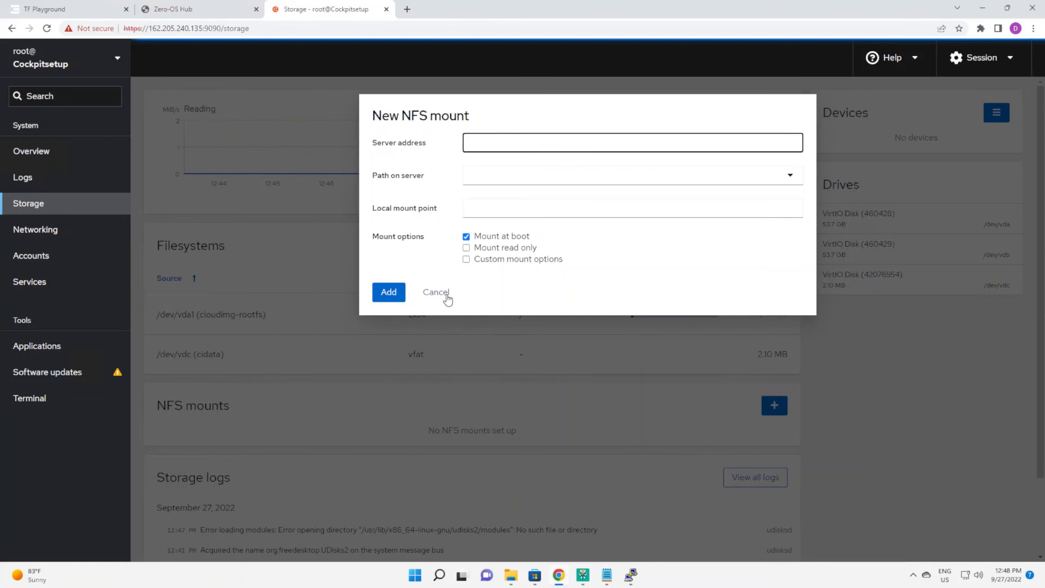
click(448, 294)
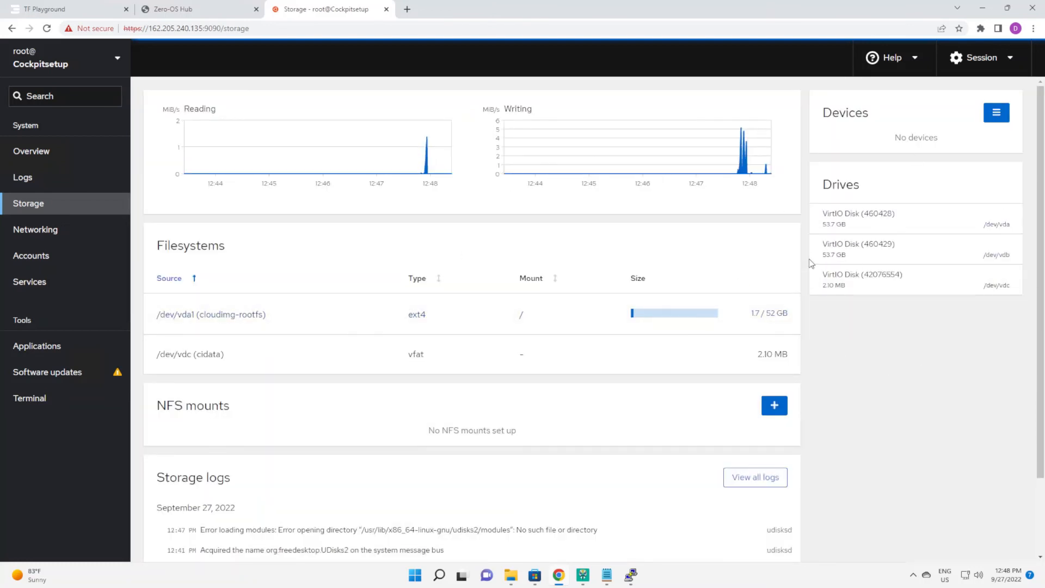
click(27, 230)
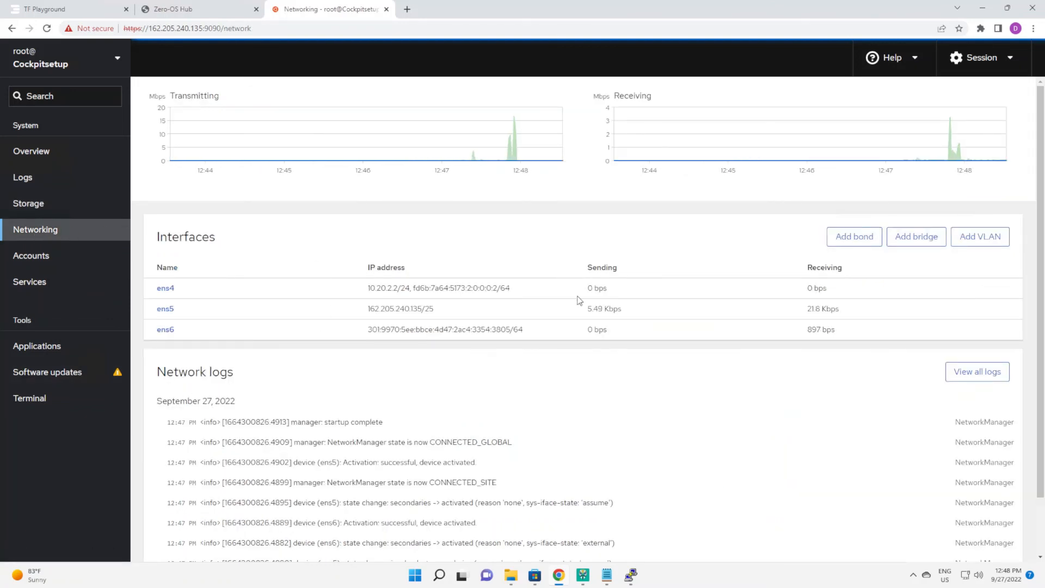